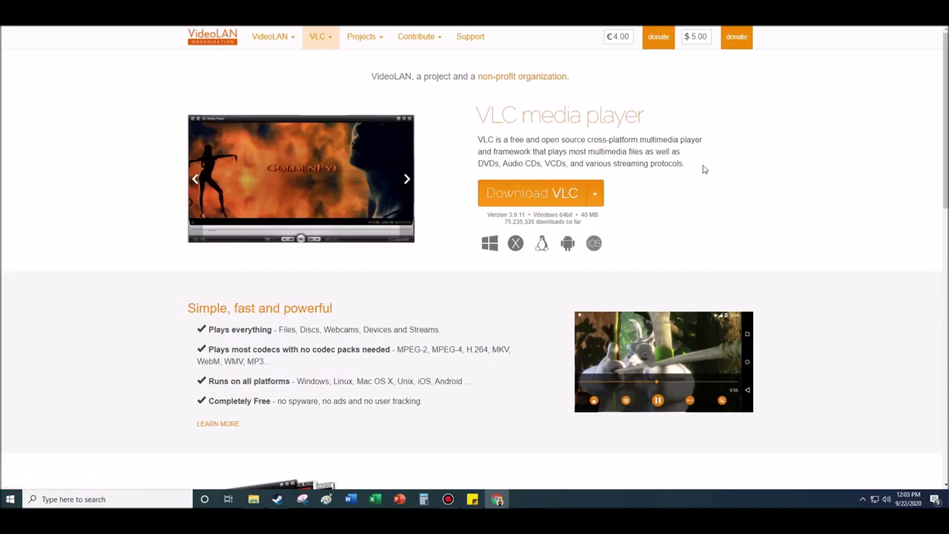
# Step: Download VLC media player from the VideoLAN page and minimise the browser
pyautogui.click(550, 197)
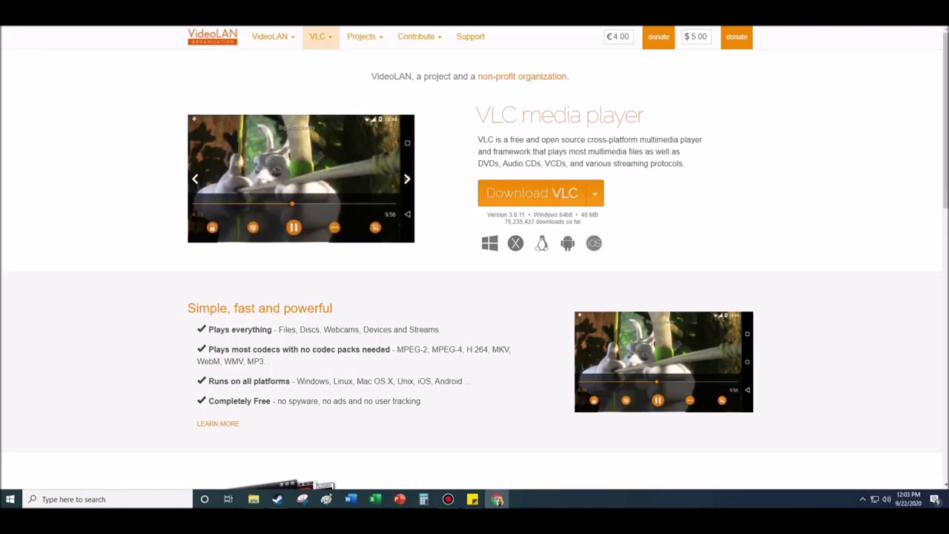
pyautogui.click(497, 499)
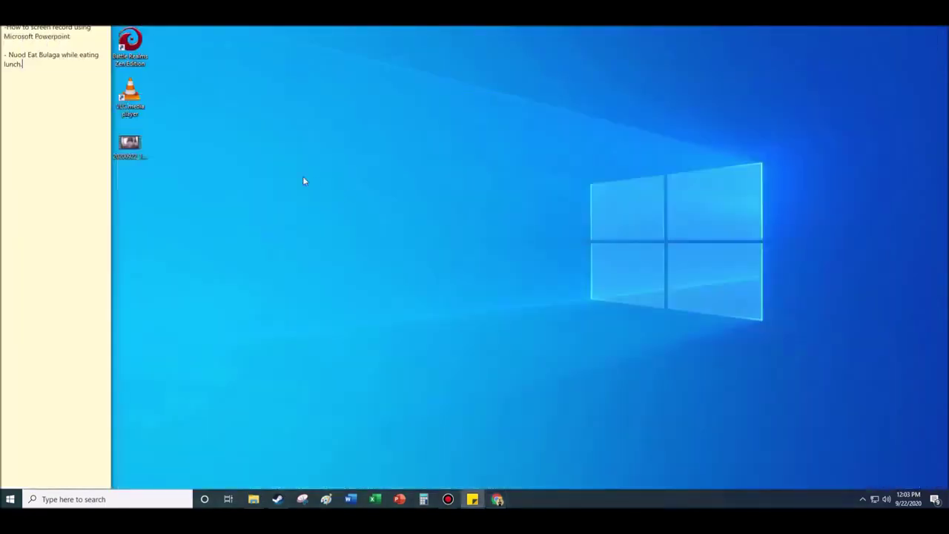
# Step: Launch VLC media player from the desktop and continue past its privacy policy with metadata network access and update checks turned off
pyautogui.rightClick(135, 103)
pyautogui.click(219, 75)
pyautogui.doubleClick(130, 96)
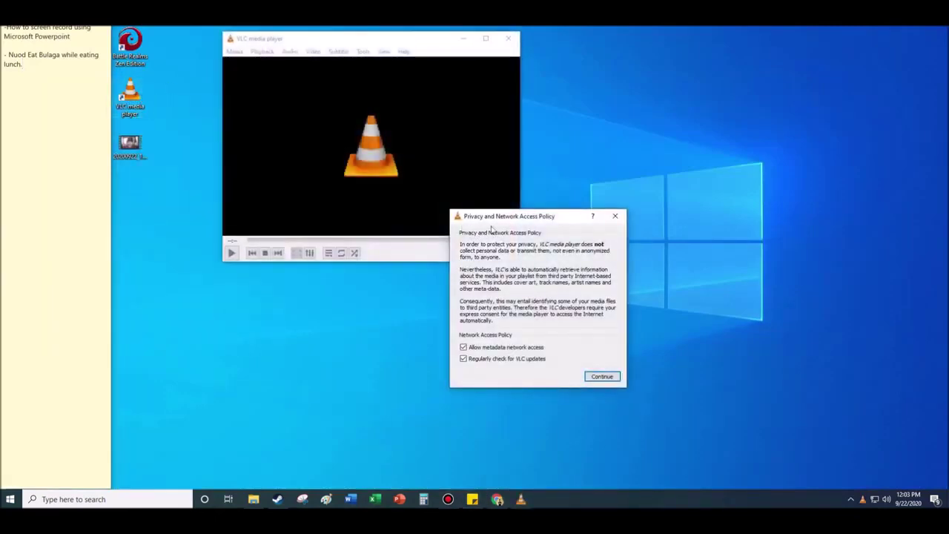
pyautogui.click(464, 347)
pyautogui.click(463, 358)
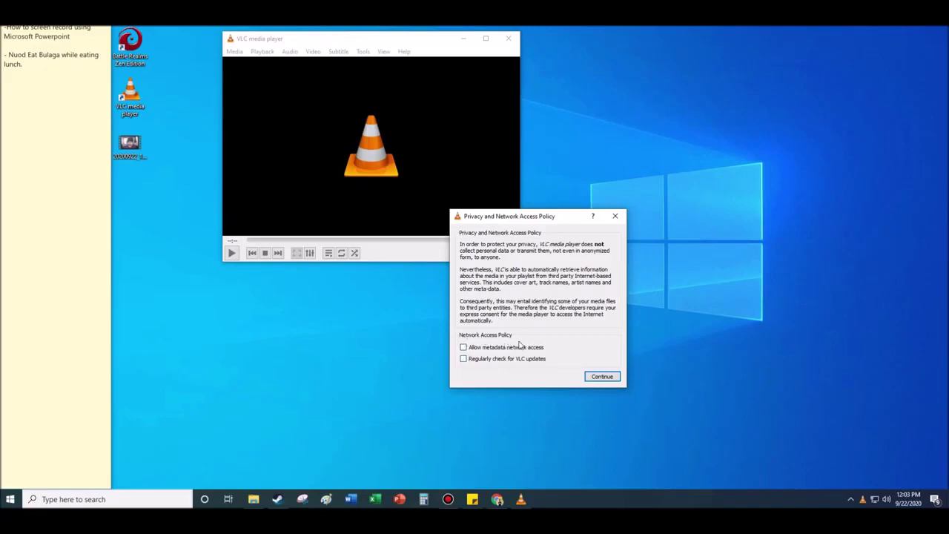
pyautogui.click(602, 376)
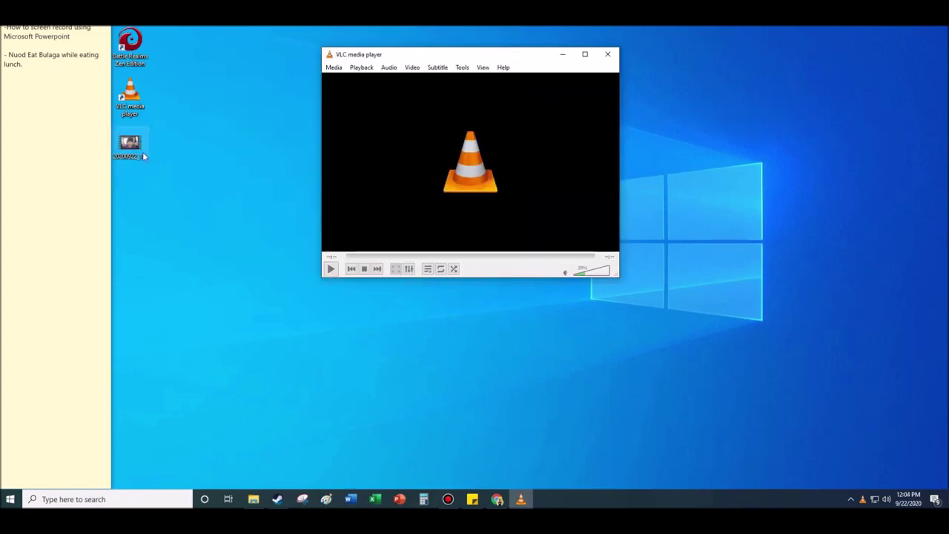
# Step: Play the desktop video 20200922_113427.mp4 in VLC media player and pause it
pyautogui.moveTo(141, 152); pyautogui.dragTo(145, 175)
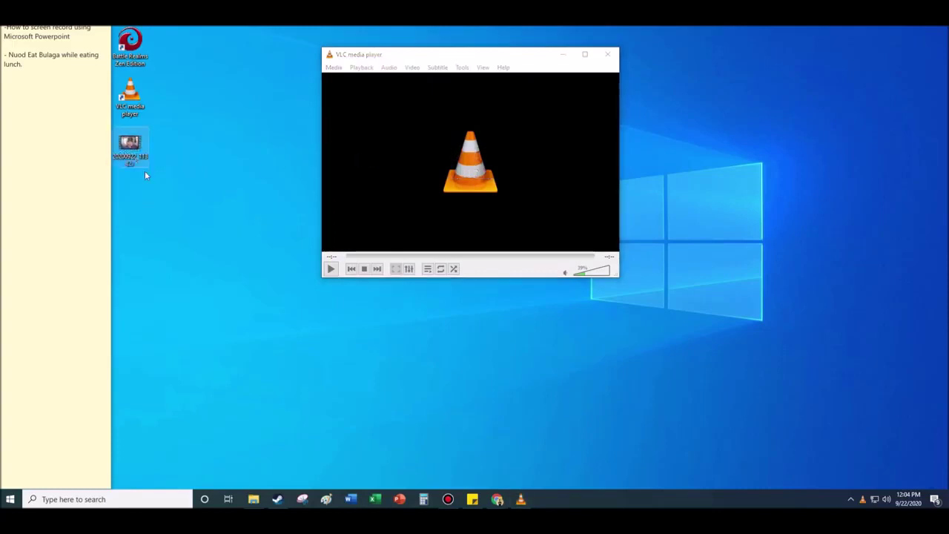
pyautogui.rightClick(133, 150)
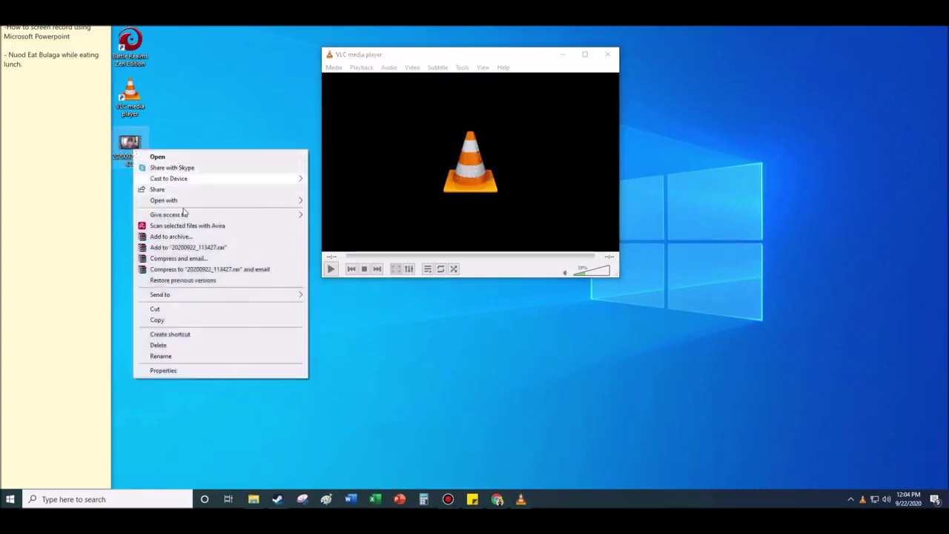
pyautogui.moveTo(199, 202)
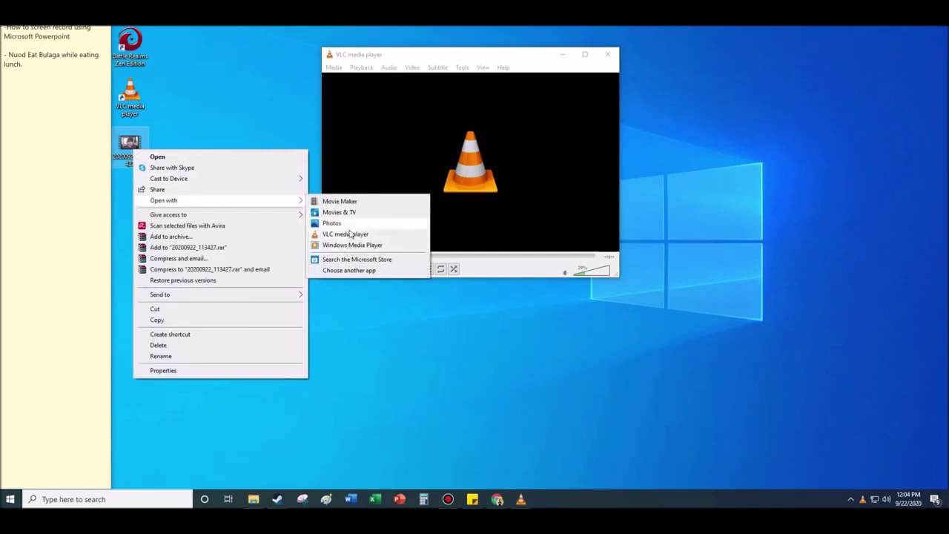
pyautogui.click(350, 235)
pyautogui.moveTo(138, 158); pyautogui.dragTo(445, 159)
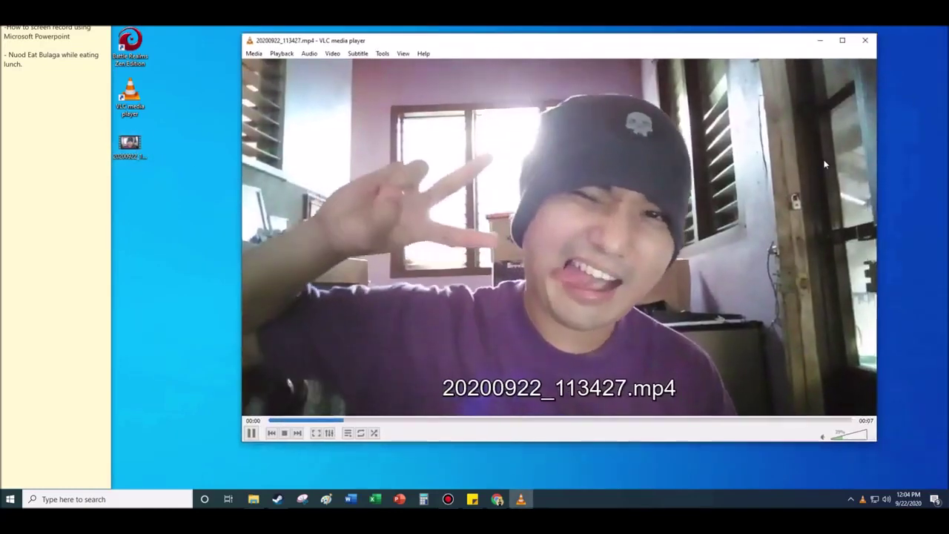
pyautogui.click(773, 119)
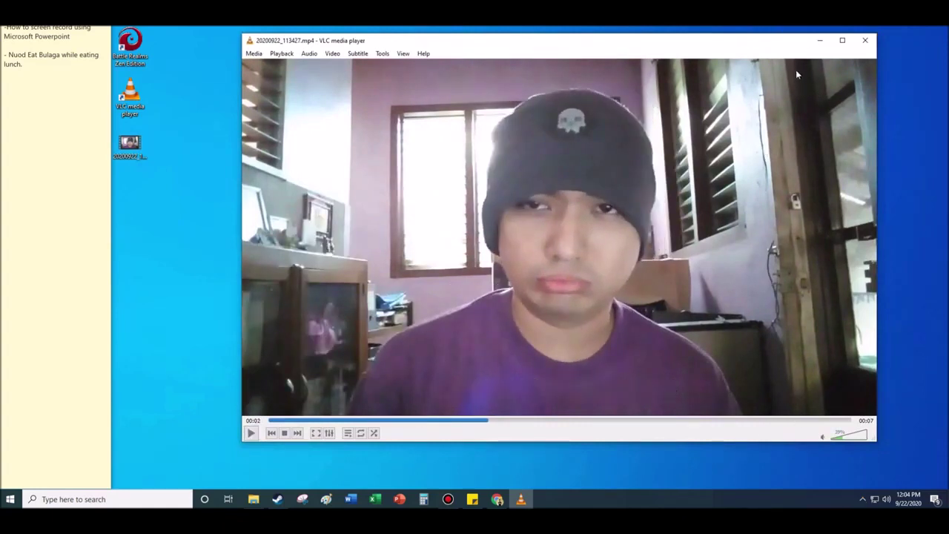
# Step: Crop 200 px off the right side of the video with the video effects and close the adjustments
pyautogui.click(382, 54)
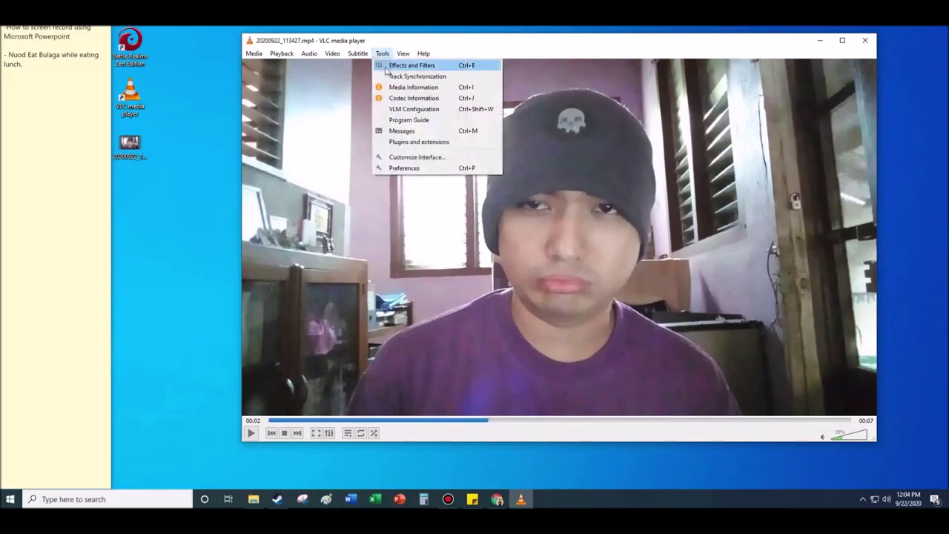
pyautogui.click(408, 65)
pyautogui.moveTo(169, 50); pyautogui.dragTo(552, 116)
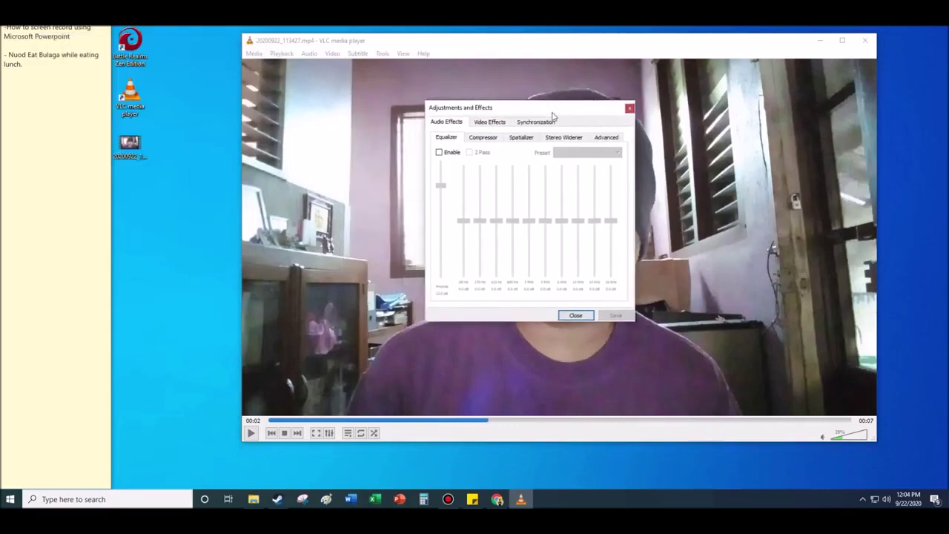
pyautogui.click(502, 126)
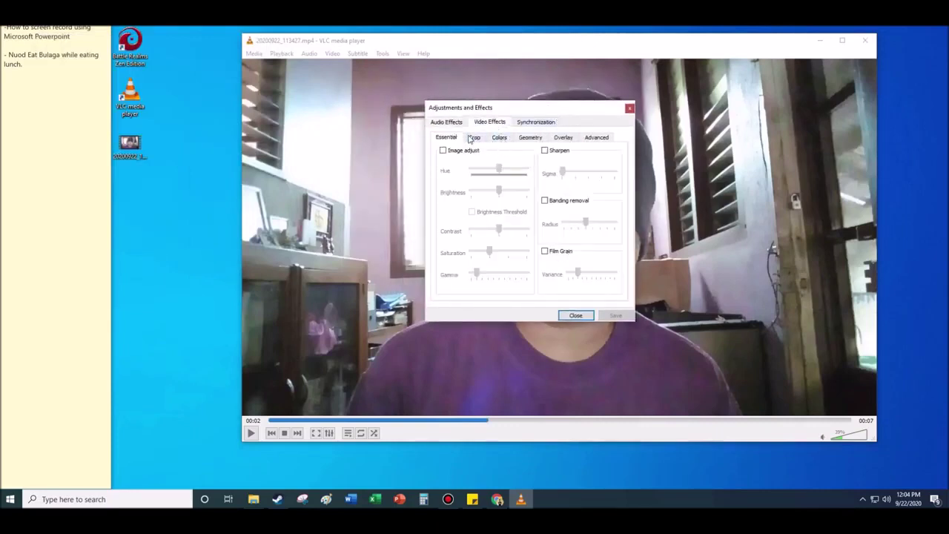
pyautogui.click(472, 138)
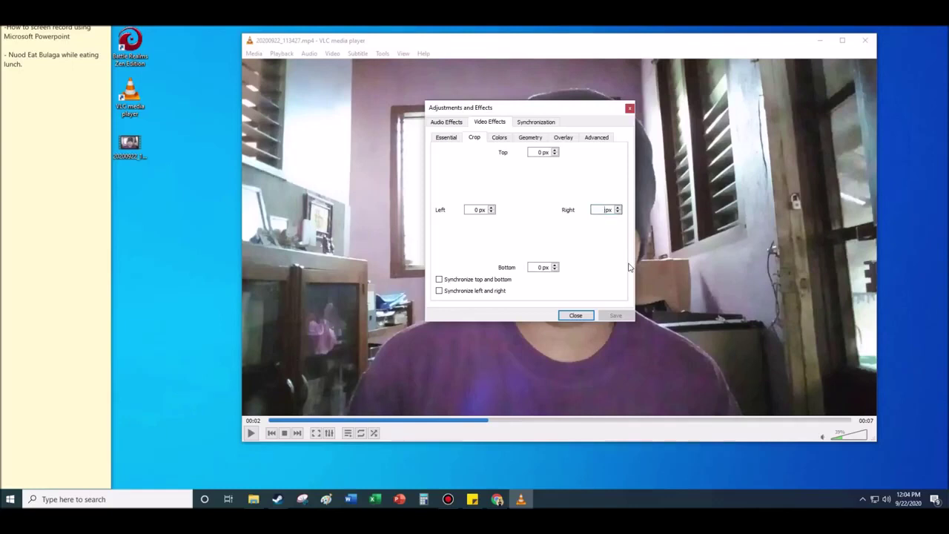
pyautogui.write('12')
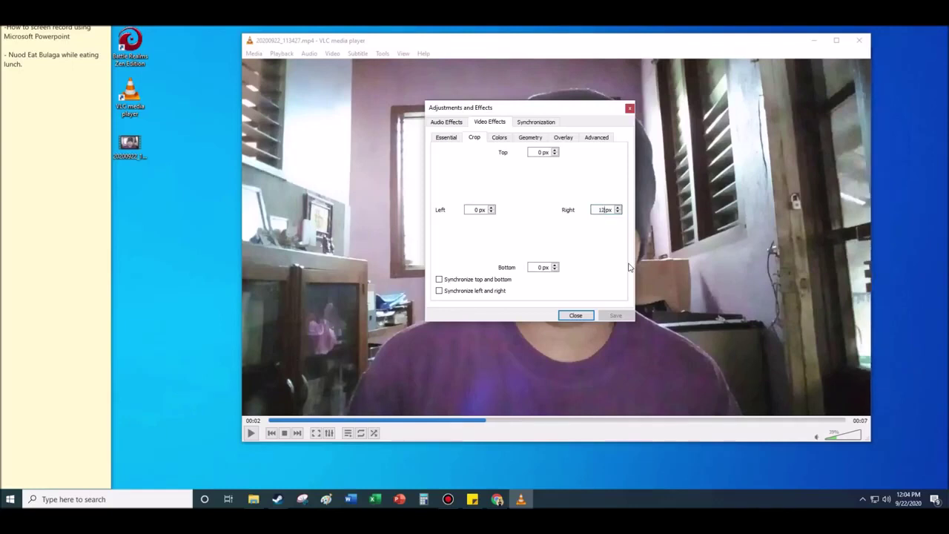
pyautogui.press('BackSpace')
pyautogui.press('BackSpace')
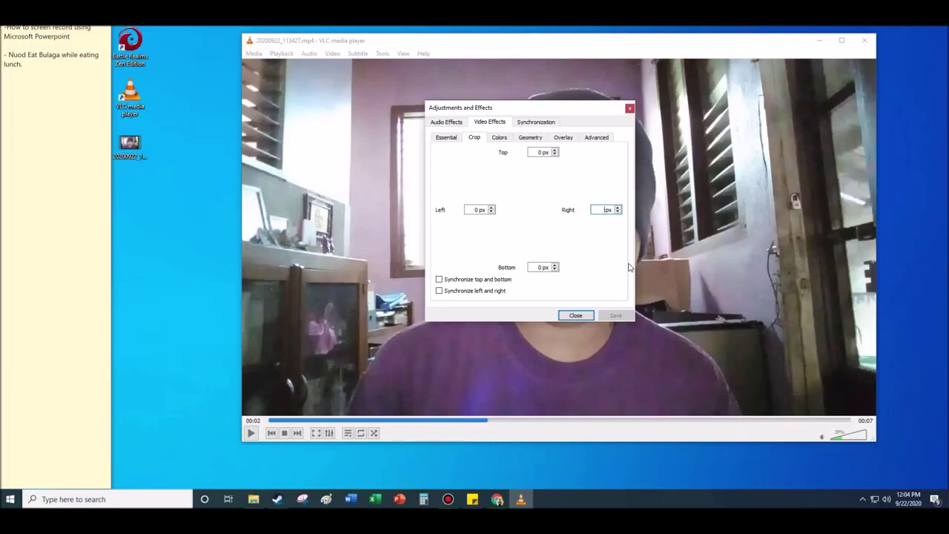
pyautogui.write('20')
pyautogui.press('BackSpace')
pyautogui.write('00')
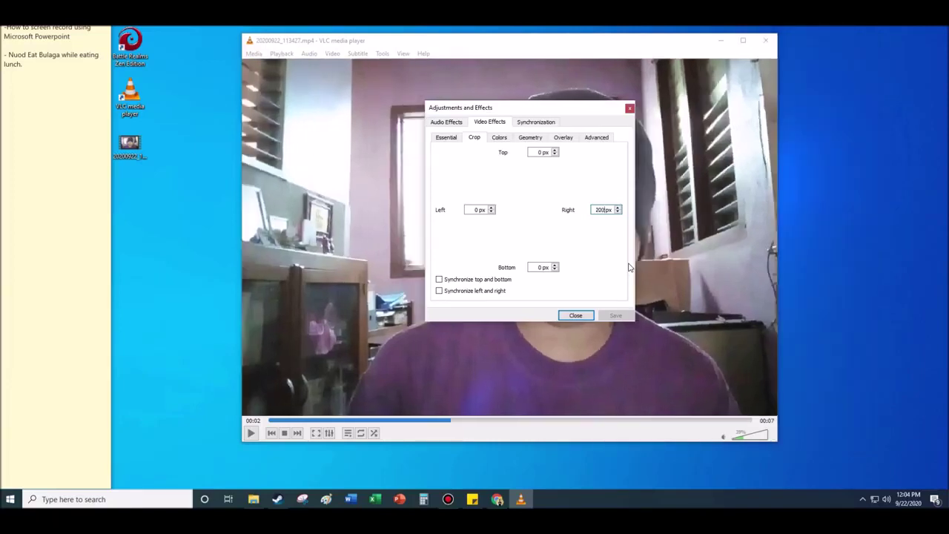
pyautogui.click(575, 315)
# Step: Open the player preferences and show all settings instead of the simple ones
pyautogui.click(382, 53)
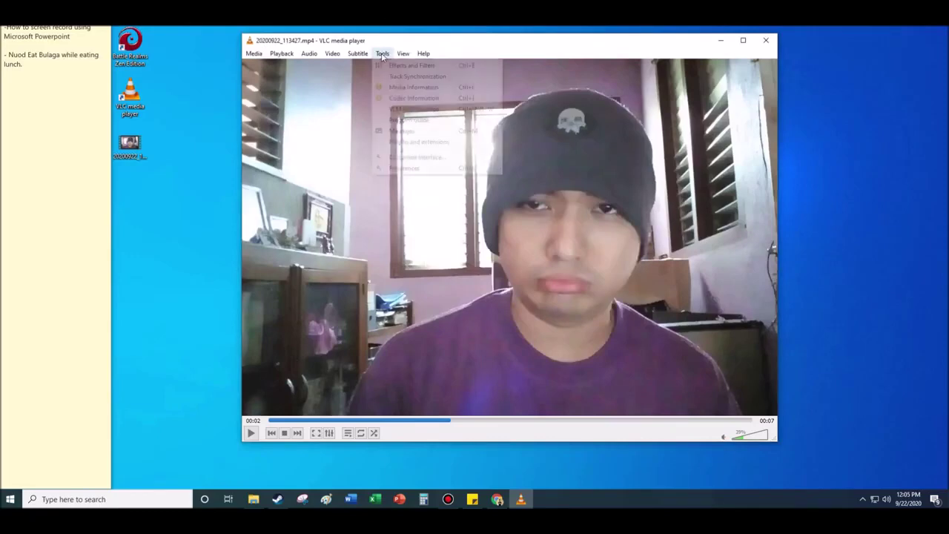
pyautogui.click(404, 168)
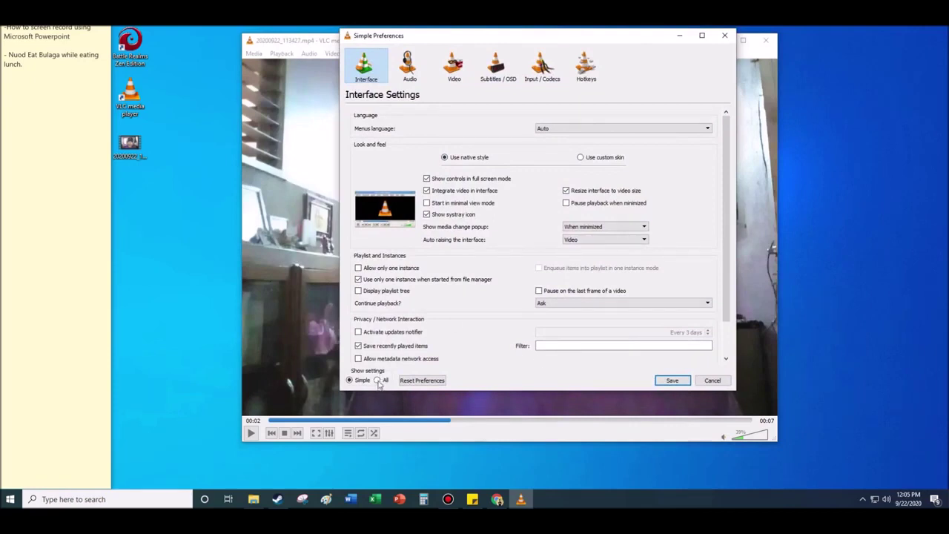
pyautogui.click(378, 380)
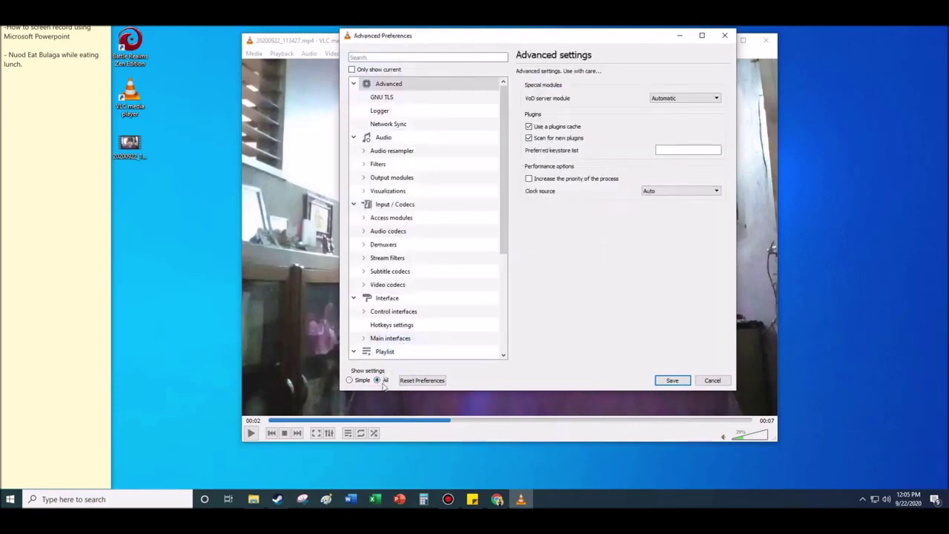
# Step: Set the Croppadd video filter to crop 200 pixels from the right
pyautogui.scroll(-4, 445, 259)
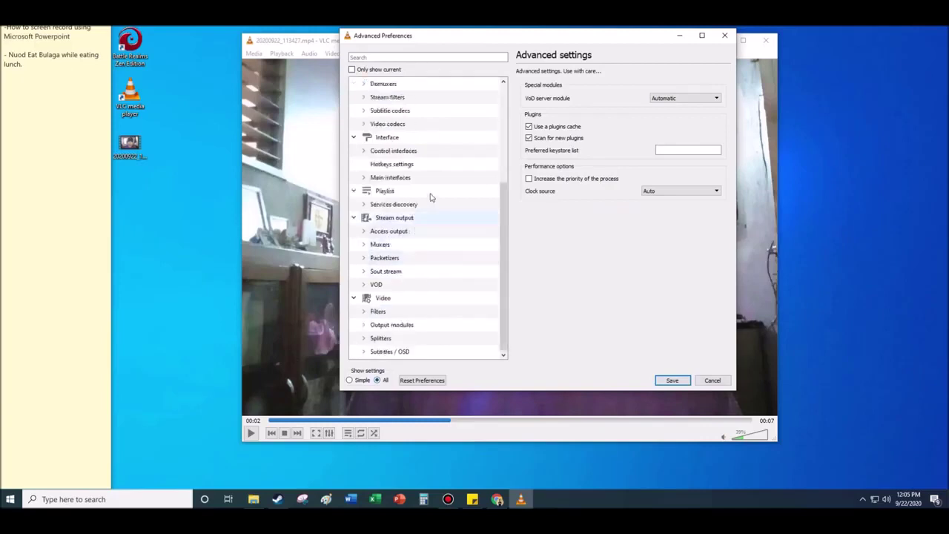
pyautogui.scroll(3, 457, 252)
pyautogui.scroll(-3, 436, 170)
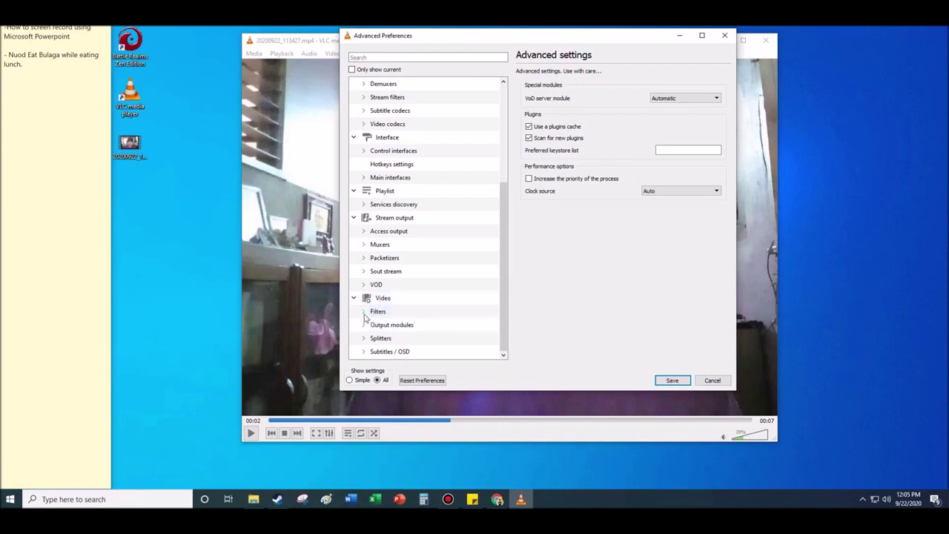
pyautogui.click(365, 317)
pyautogui.scroll(-4, 393, 289)
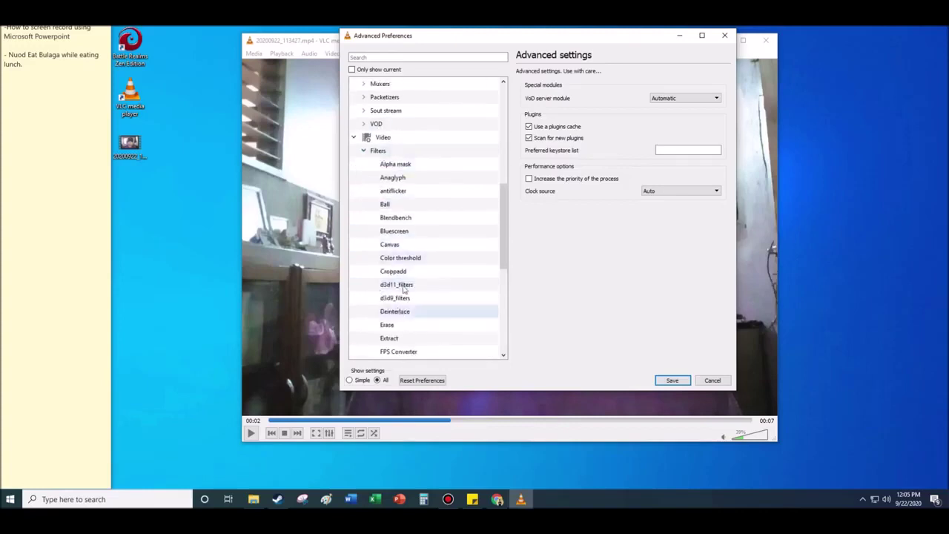
pyautogui.scroll(-3, 418, 218)
pyautogui.scroll(-4, 404, 185)
pyautogui.scroll(7, 430, 311)
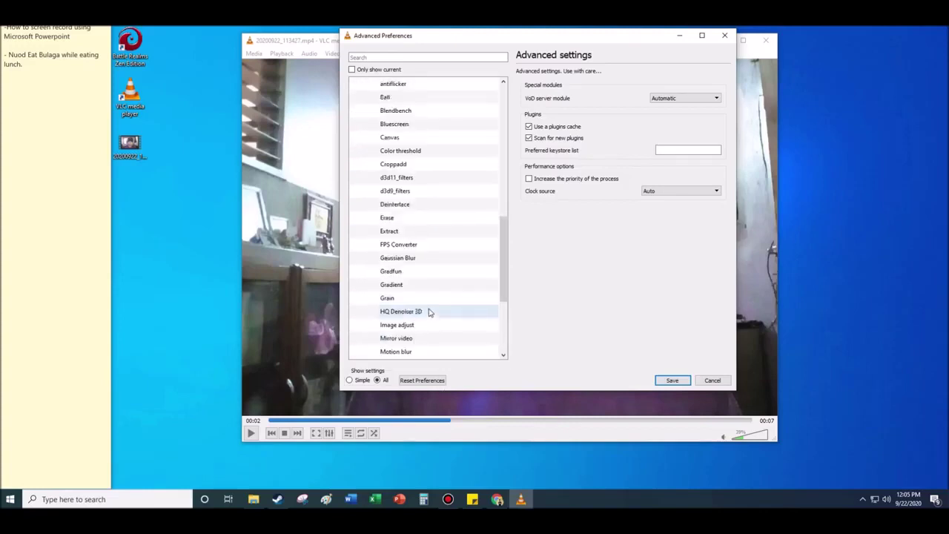
pyautogui.click(437, 286)
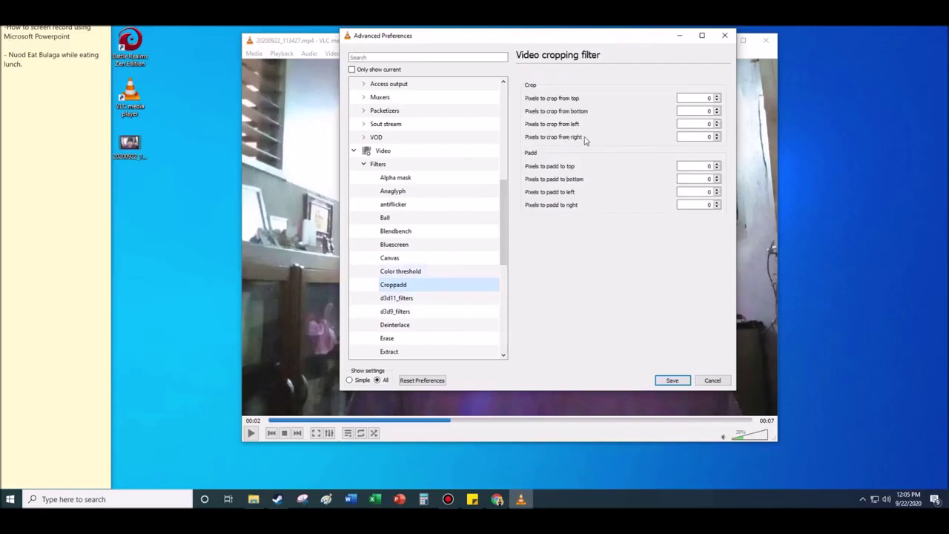
pyautogui.moveTo(686, 136); pyautogui.dragTo(738, 137)
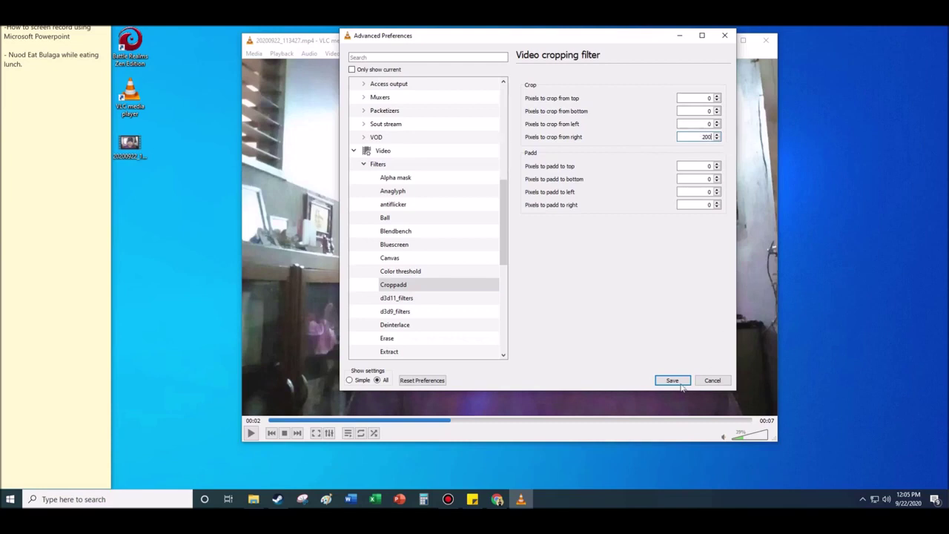
# Step: Enable the Video cropping filter in the video filter modules and save the preferences
pyautogui.click(394, 168)
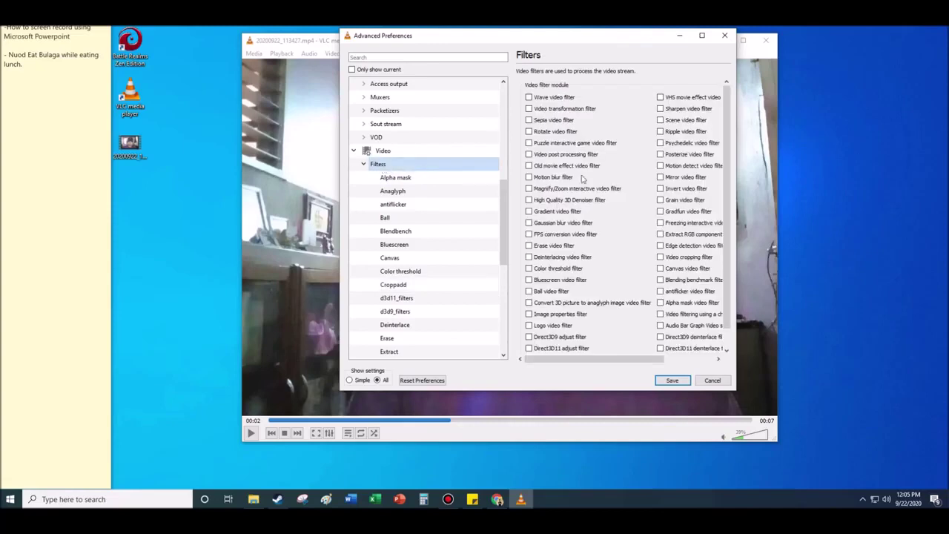
pyautogui.scroll(-2, 693, 311)
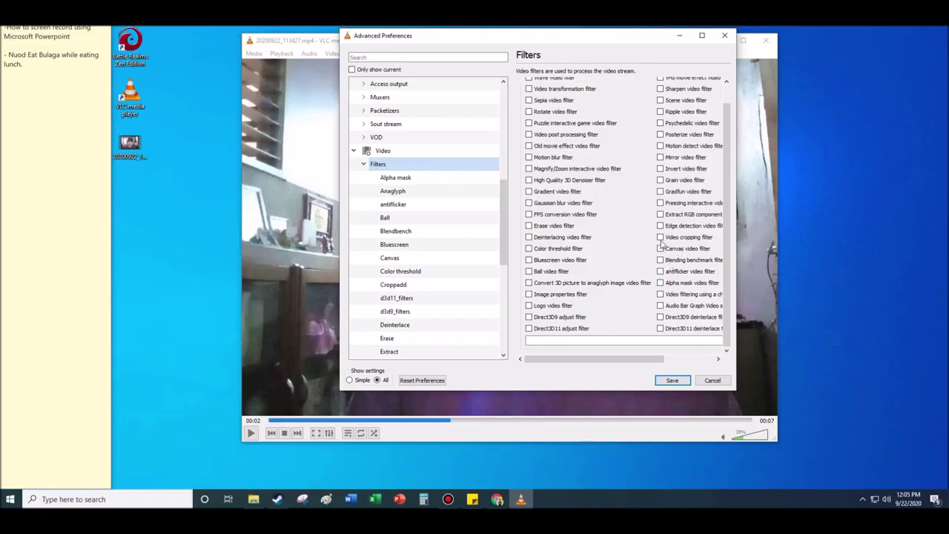
pyautogui.click(660, 237)
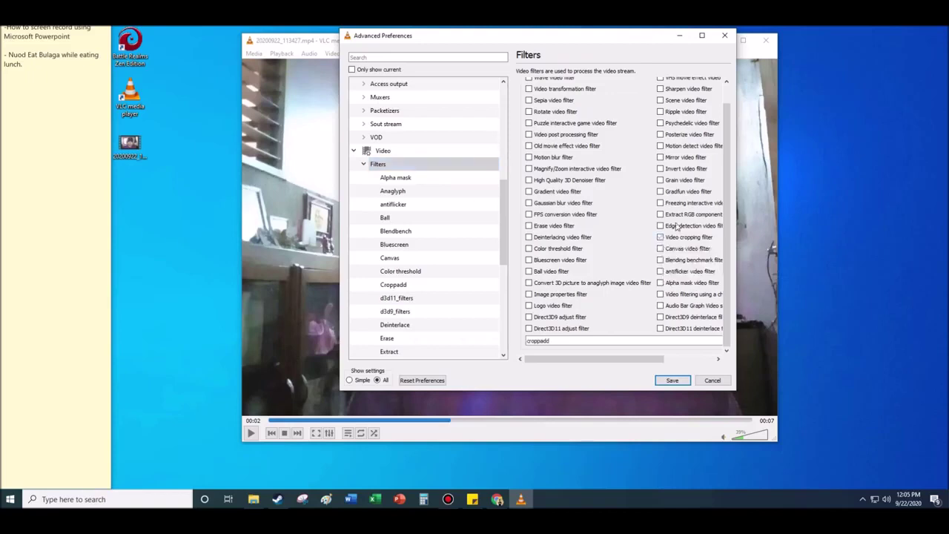
pyautogui.click(671, 380)
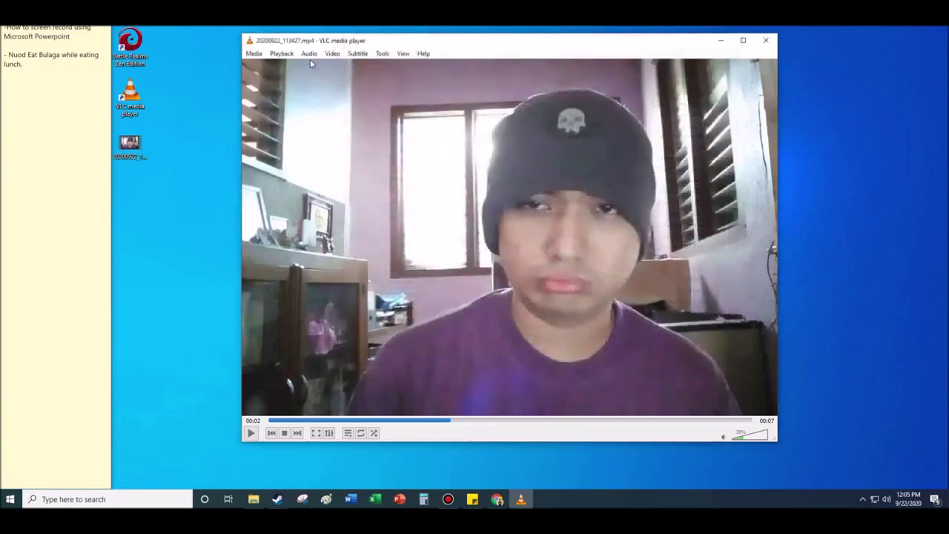
# Step: Start a Convert / Save job and add 20200922_113427.mp4 from the desktop as its source file
pyautogui.click(264, 55)
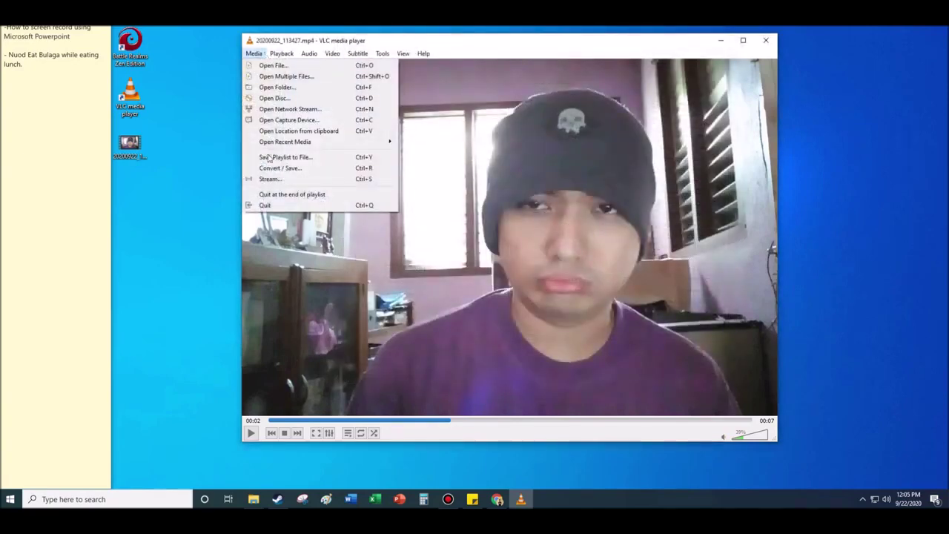
pyautogui.click(302, 172)
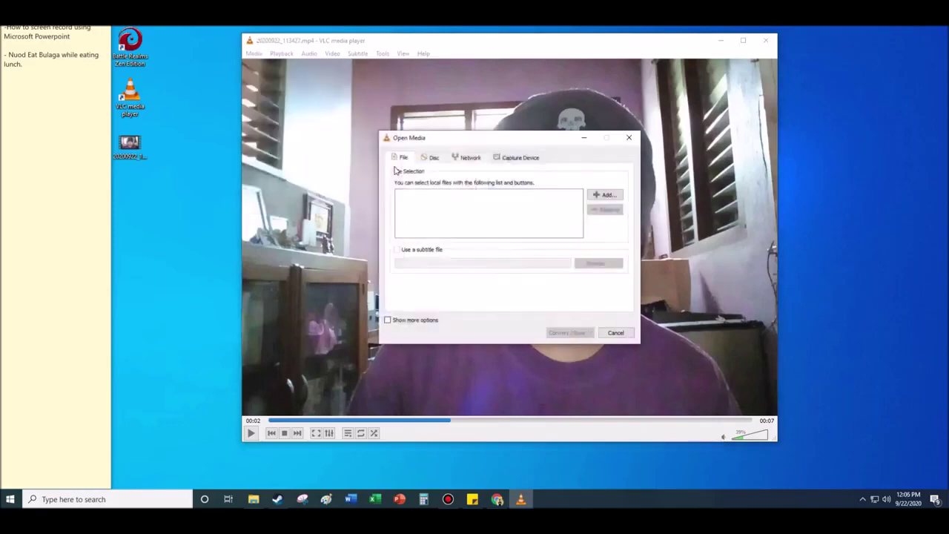
pyautogui.click(606, 196)
pyautogui.scroll(2, 450, 245)
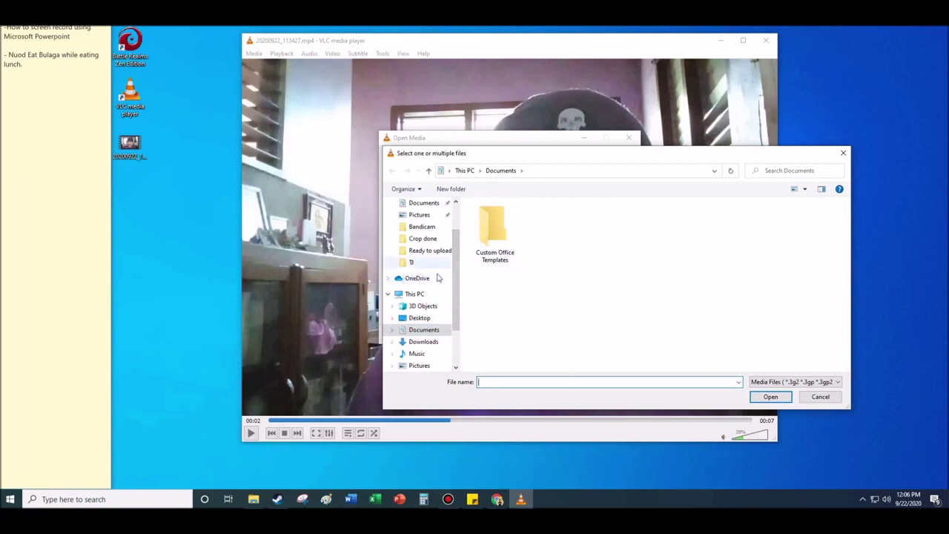
pyautogui.click(820, 397)
pyautogui.moveTo(129, 142); pyautogui.dragTo(519, 195)
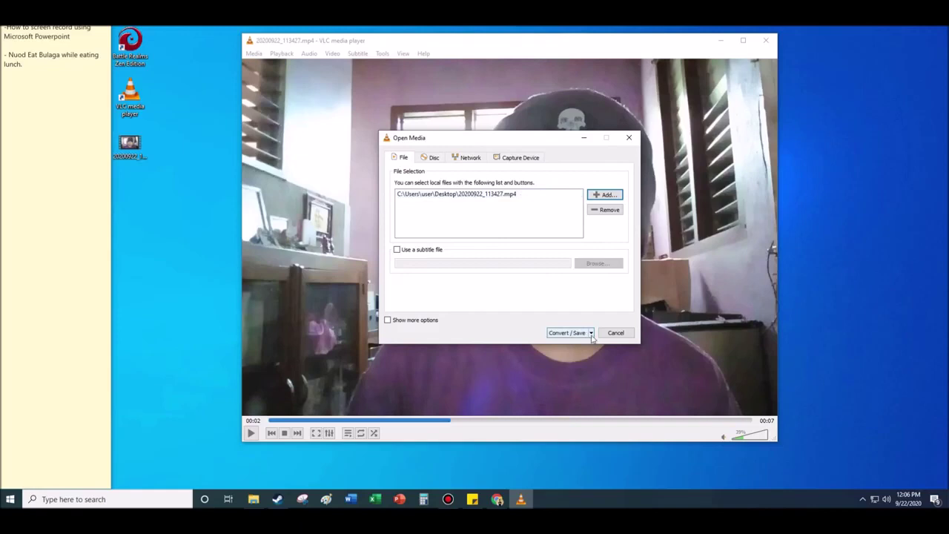
# Step: Proceed to convert the added file and choose the Video - H.264 + MP3 (MP4) profile
pyautogui.click(592, 335)
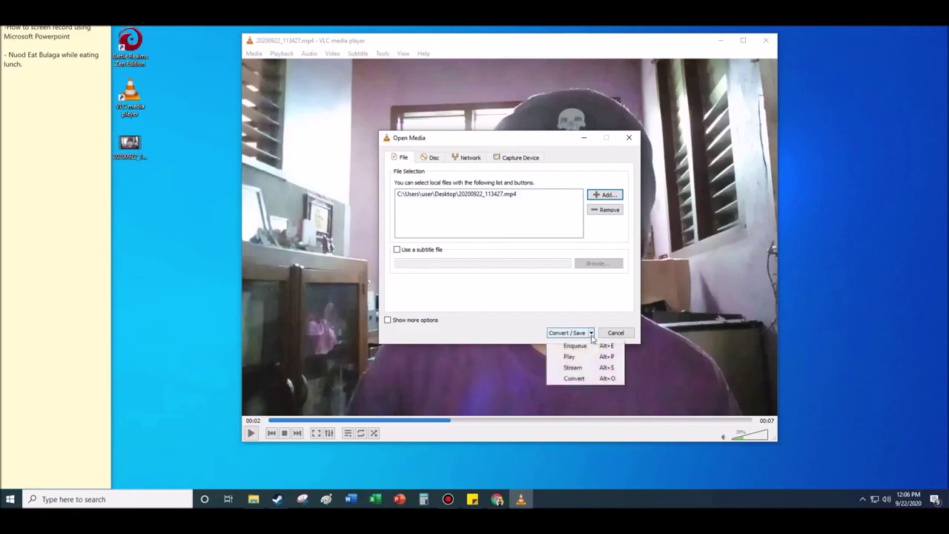
pyautogui.click(591, 380)
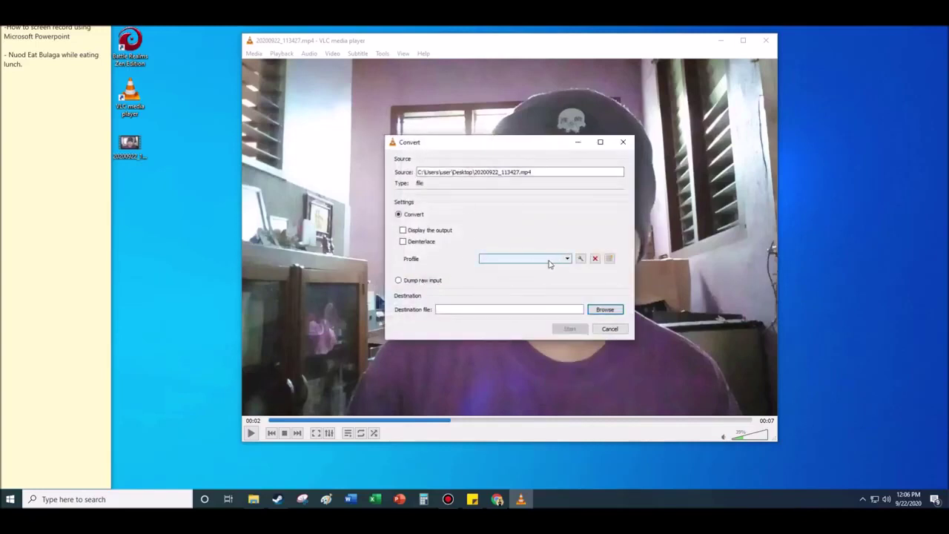
pyautogui.click(550, 264)
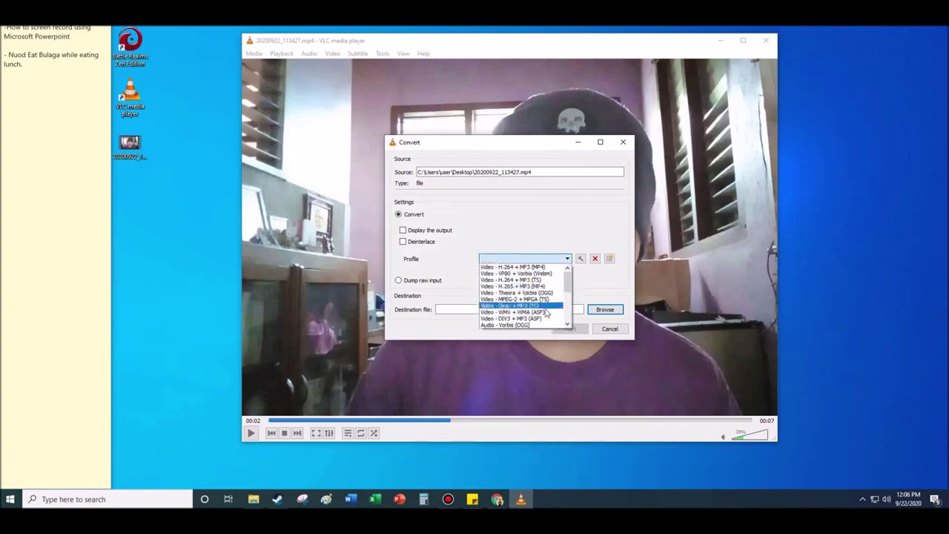
pyautogui.click(549, 267)
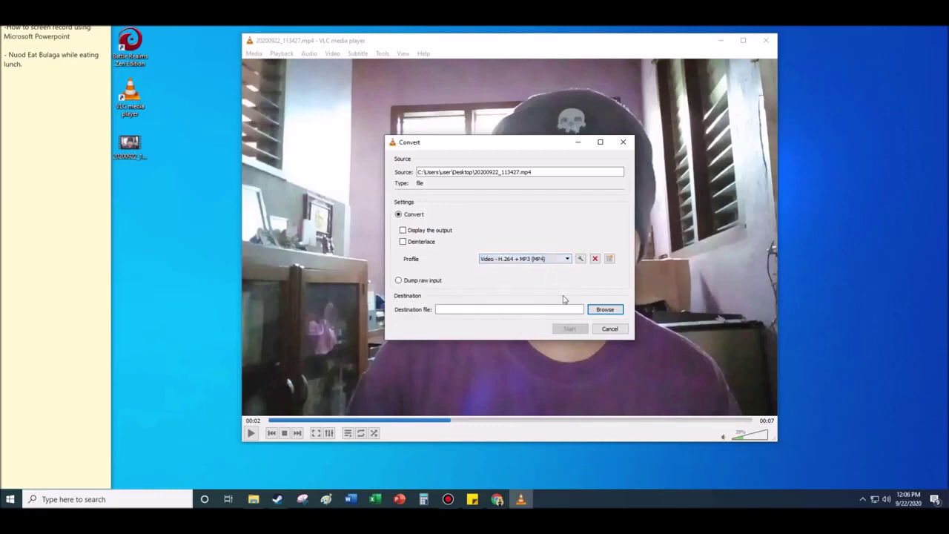
pyautogui.click(605, 310)
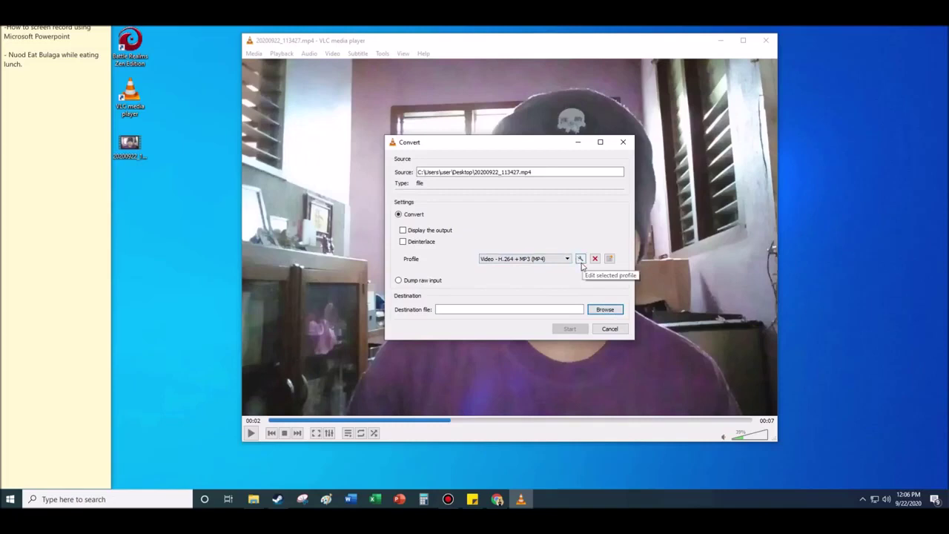
# Step: Edit the selected profile to enable the Video cropping filter for its video codec, and save the profile
pyautogui.click(581, 259)
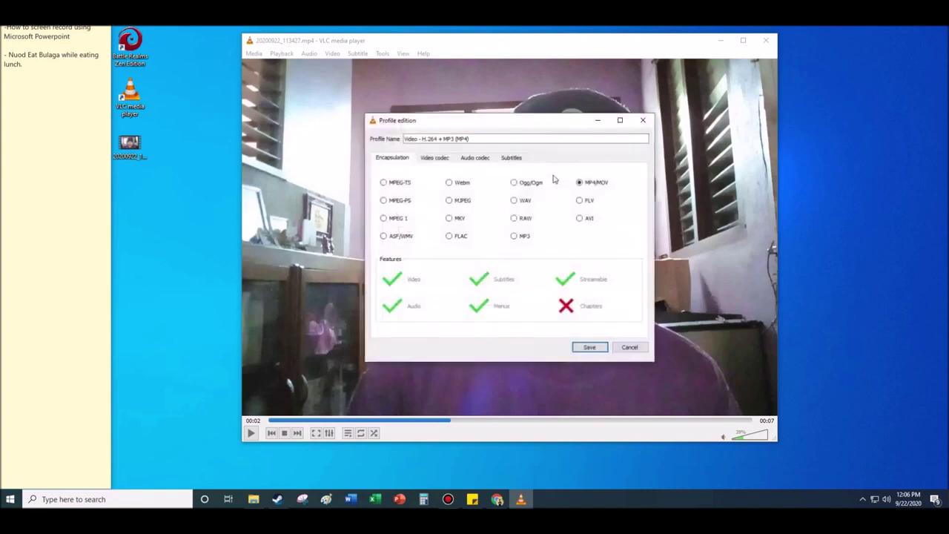
pyautogui.click(435, 158)
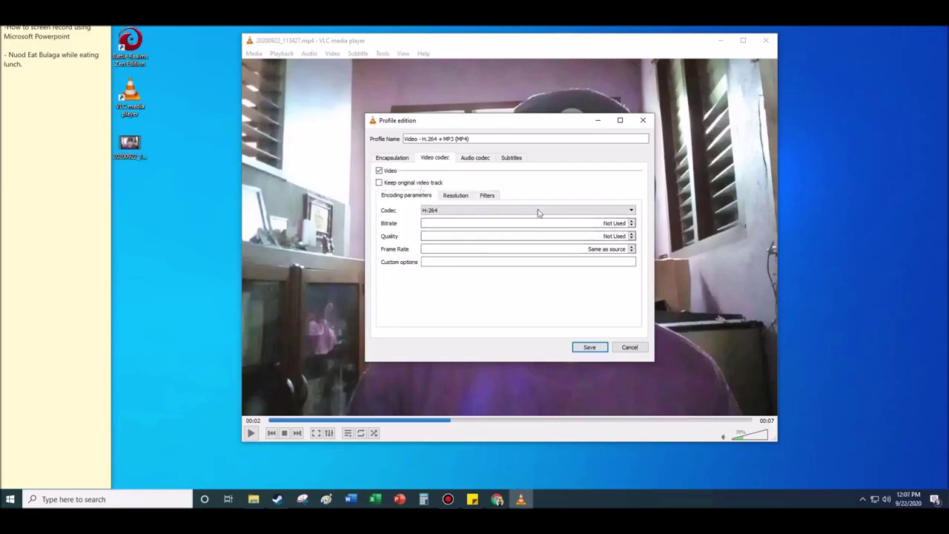
pyautogui.click(489, 195)
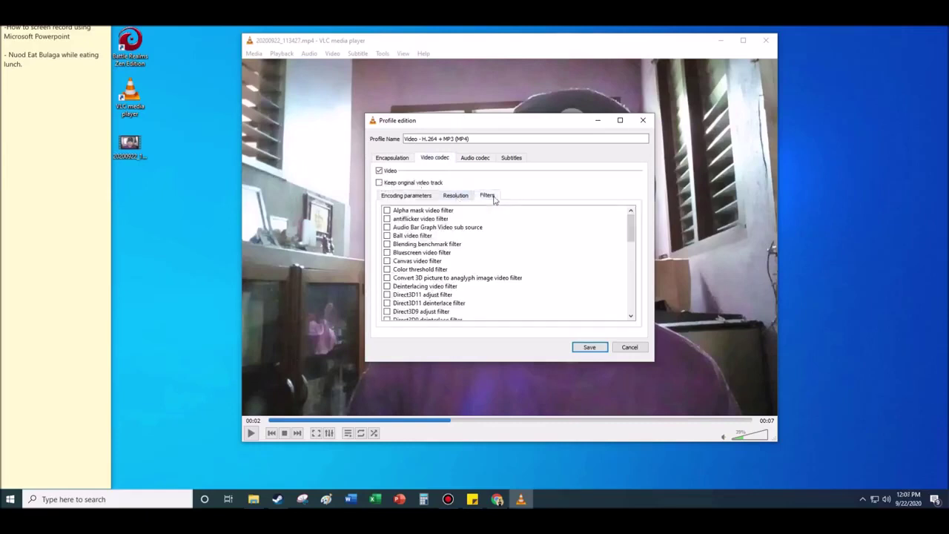
pyautogui.scroll(-8, 489, 287)
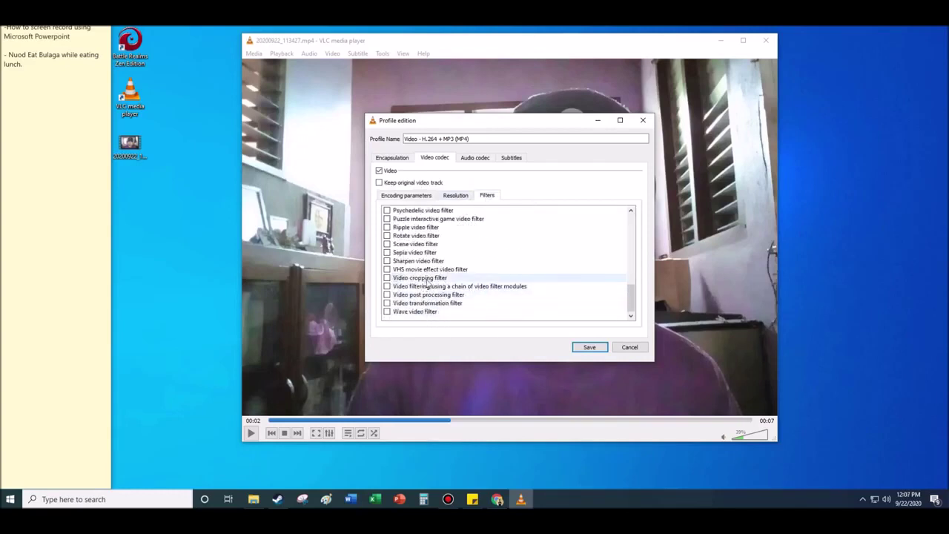
pyautogui.click(387, 277)
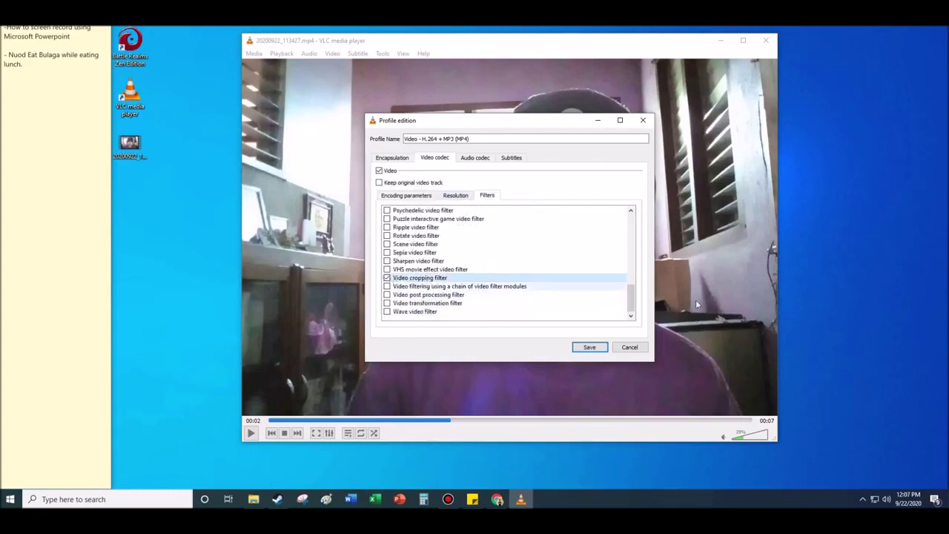
pyautogui.click(590, 347)
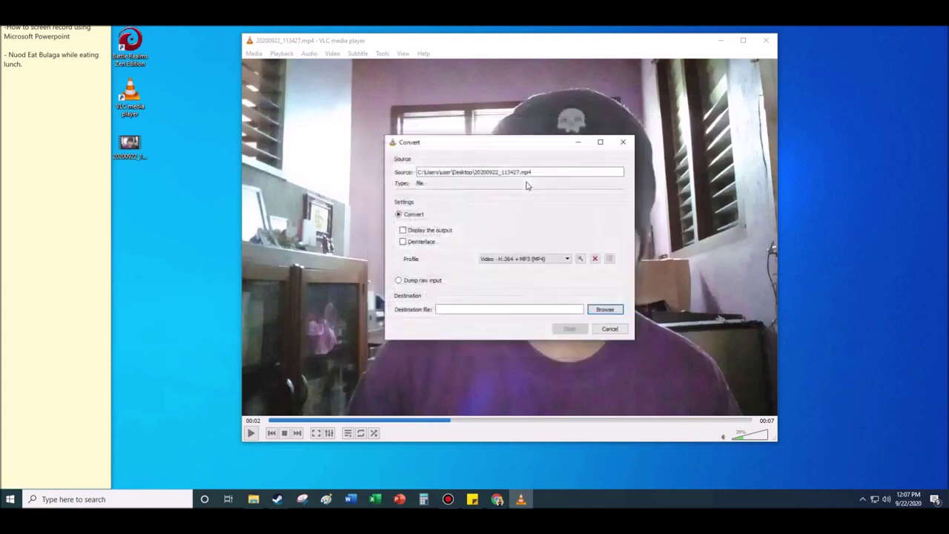
# Step: Set the destination file to Tobi.mp4 in the Documents folder and start the conversion
pyautogui.click(604, 314)
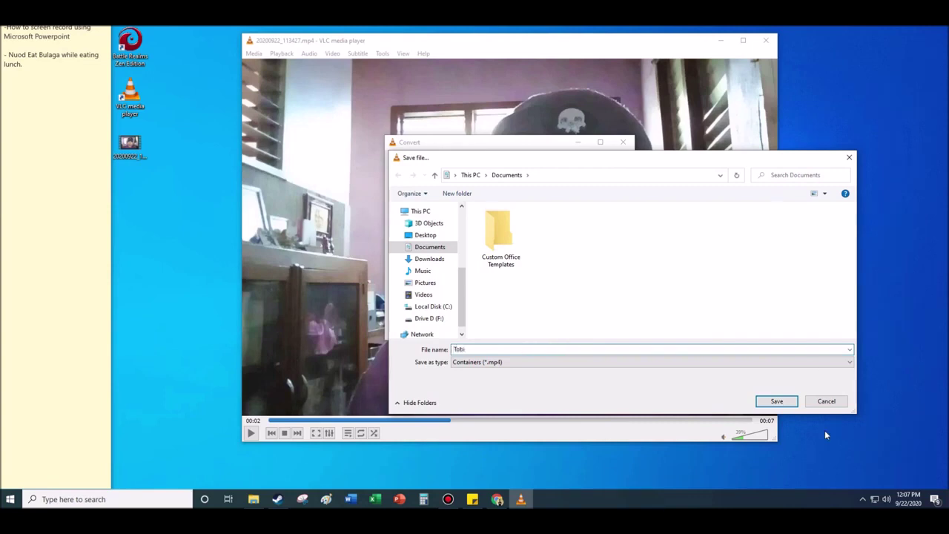
pyautogui.click(776, 402)
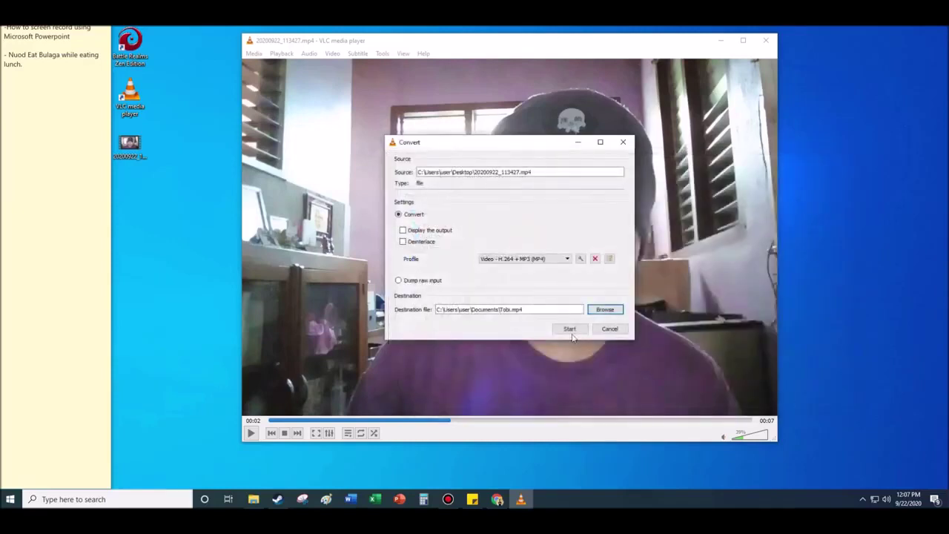
pyautogui.click(569, 329)
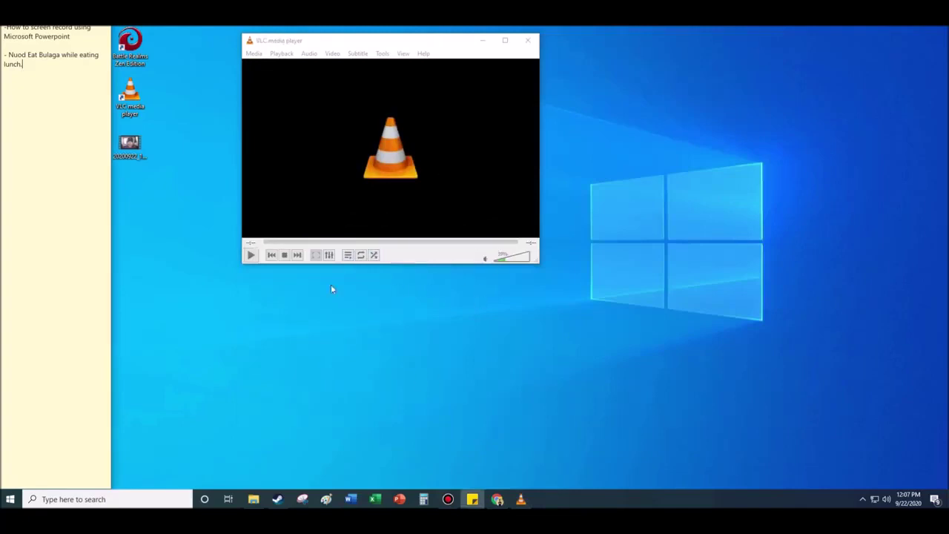
# Step: Open the converted Tobi video from the Documents folder in File Explorer with Windows Media Player to check the crop
pyautogui.click(252, 499)
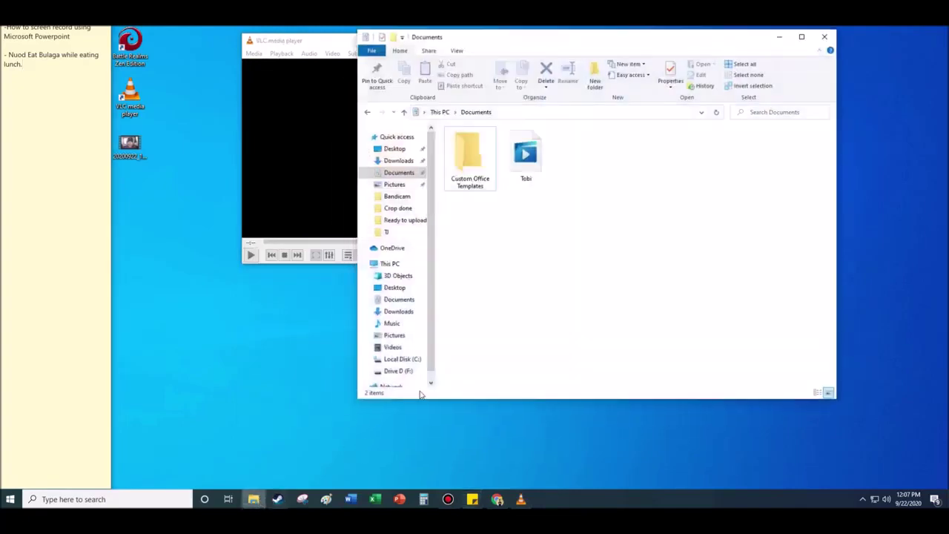
pyautogui.rightClick(533, 173)
pyautogui.moveTo(623, 225)
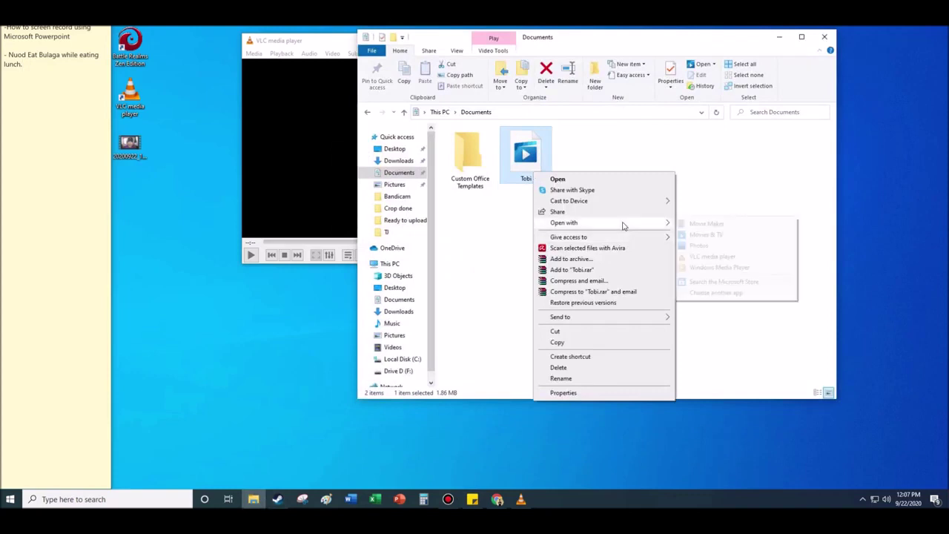
pyautogui.click(705, 269)
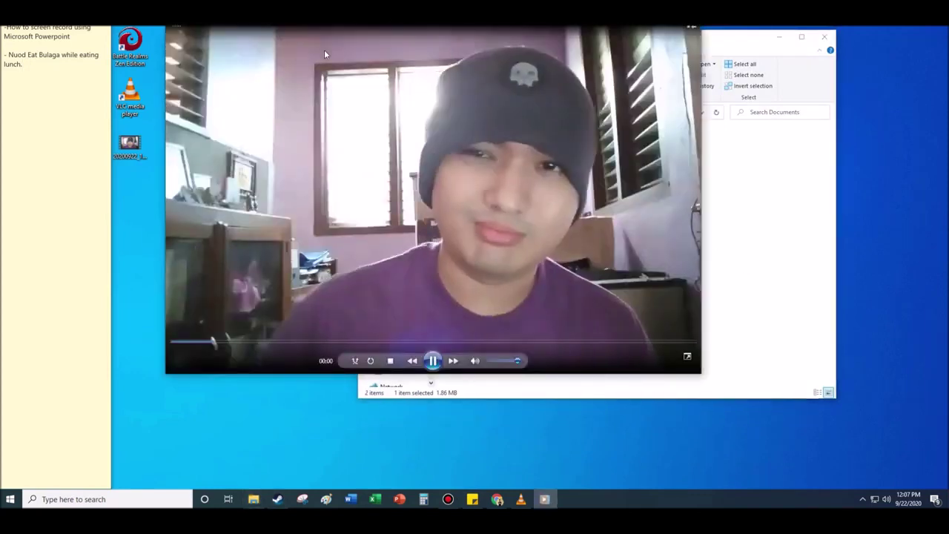
pyautogui.click(452, 361)
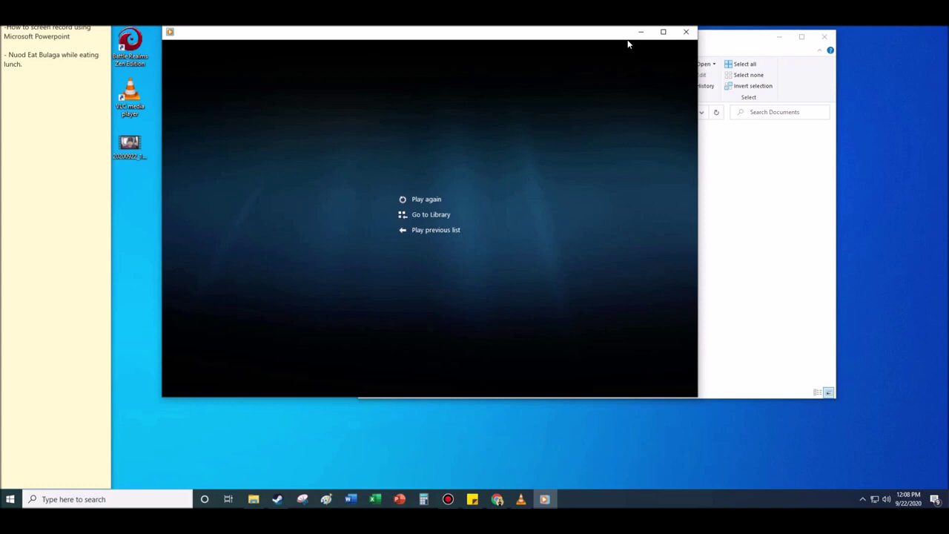
# Step: Replay the Tobi video, pausing it at 00:05, and close the player to return to VLC media player
pyautogui.click(428, 200)
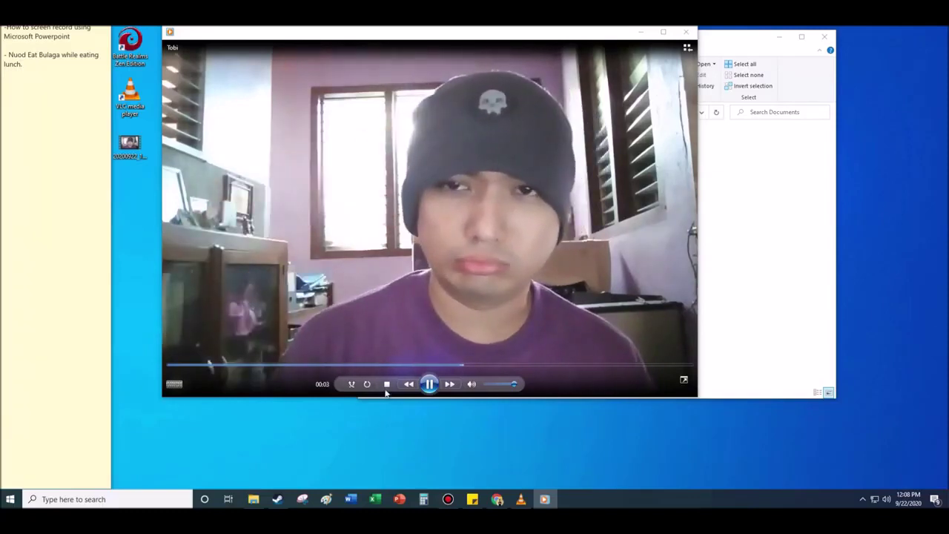
pyautogui.click(429, 384)
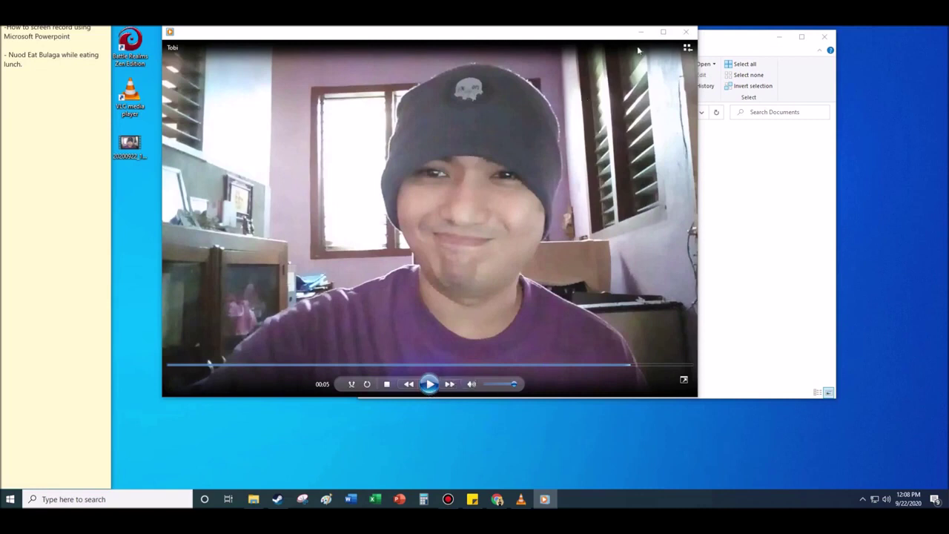
pyautogui.moveTo(619, 42); pyautogui.dragTo(631, 45)
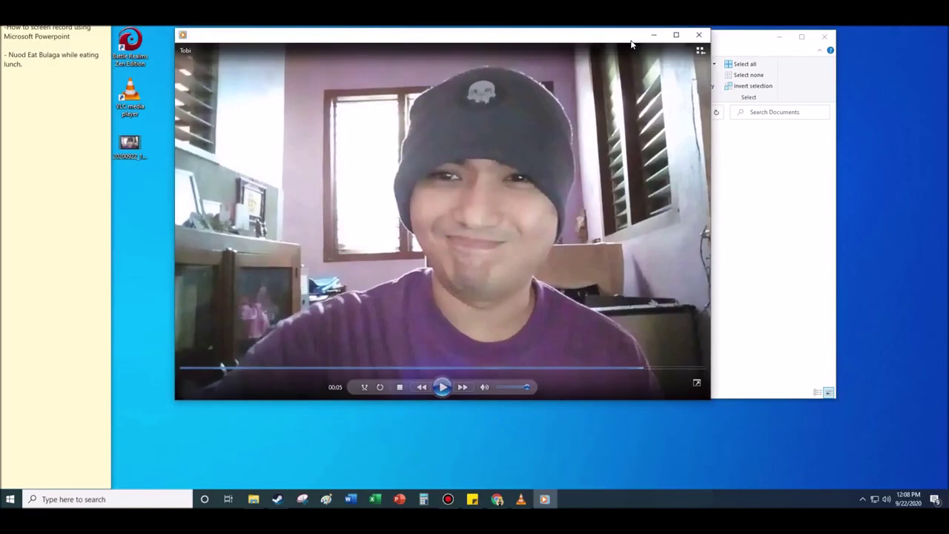
pyautogui.click(698, 35)
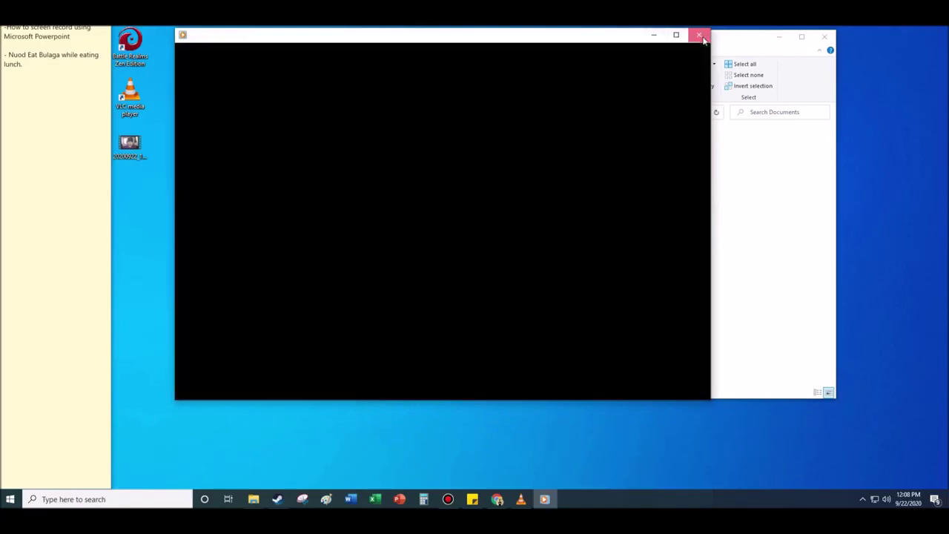
pyautogui.click(330, 126)
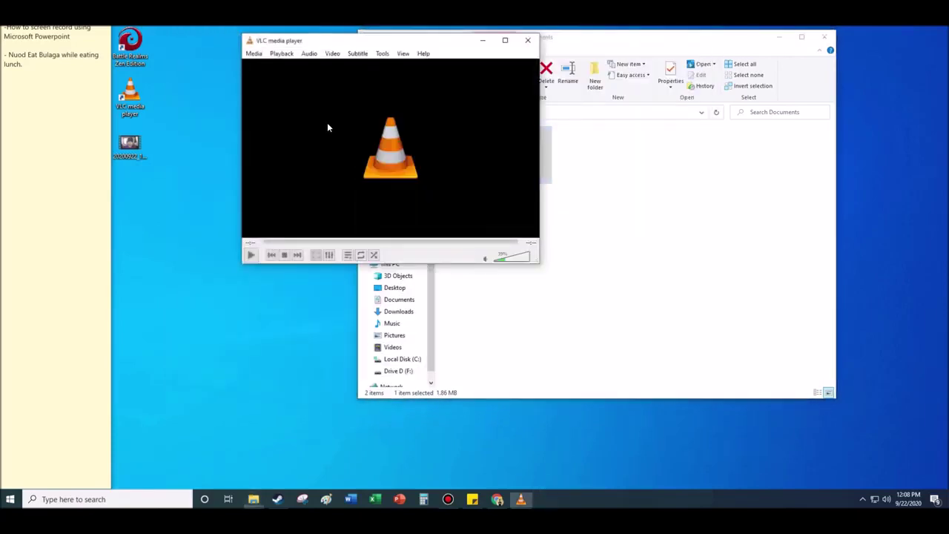